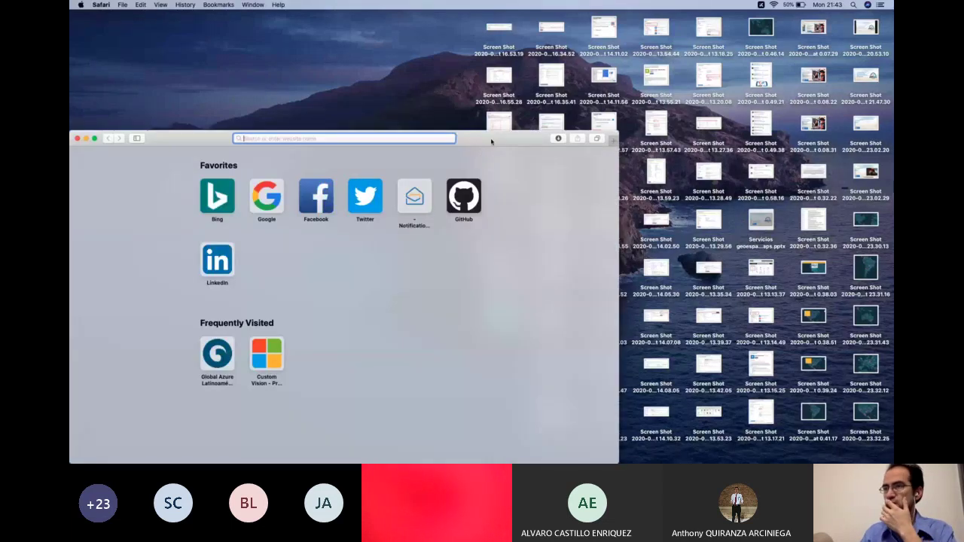
- Enlarge the browser window to fill the screen and open the Azure portal at portal.azure.com
double_click(491, 141)
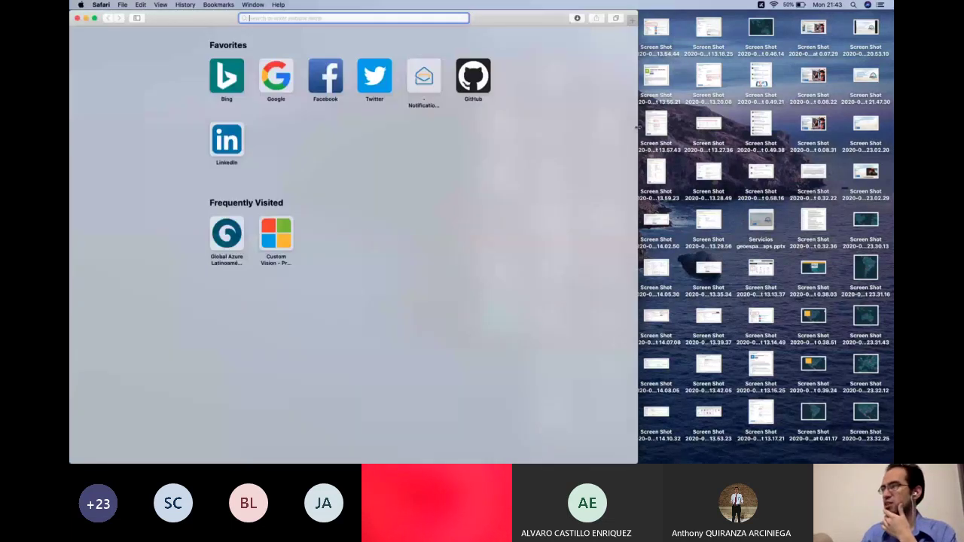
left_click_drag(638, 128, 704, 130)
left_click_drag(703, 173, 894, 177)
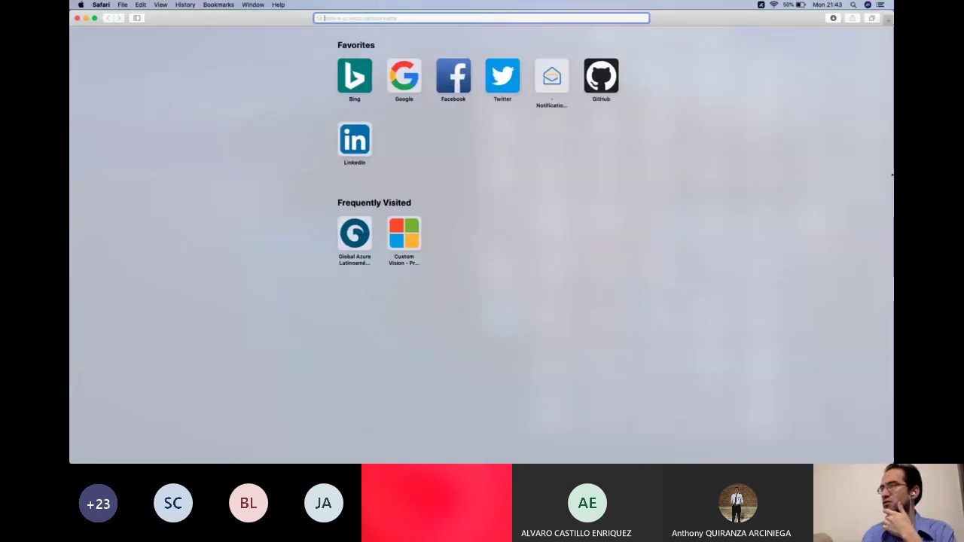
type("porta")
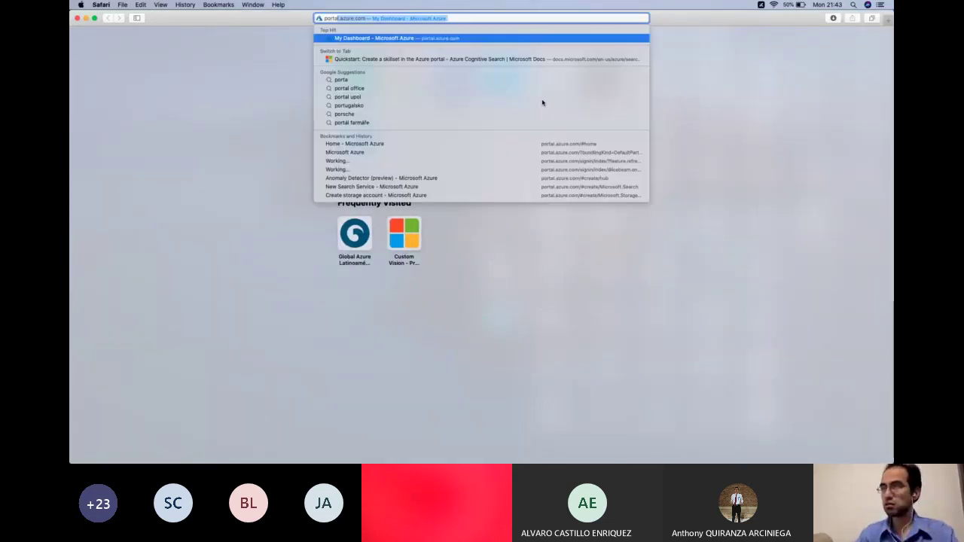
key("Return")
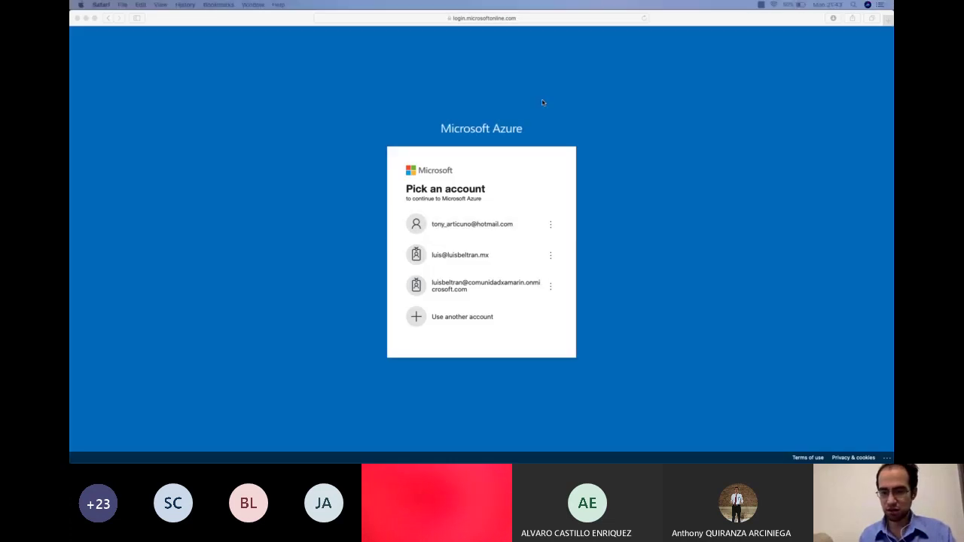
- Sign in to Microsoft Azure with the saved Hotmail account, filling in its stored account password
left_click(537, 217)
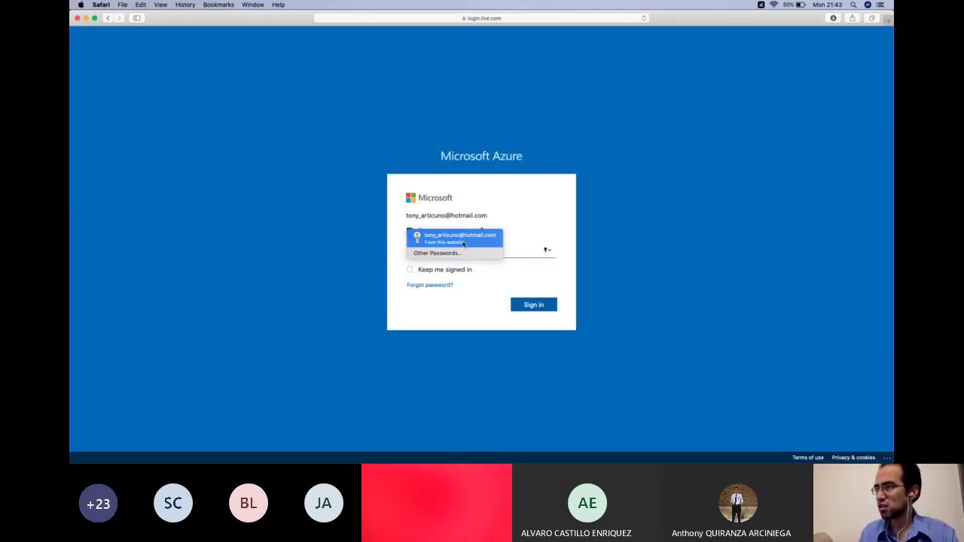
left_click(482, 237)
left_click(526, 305)
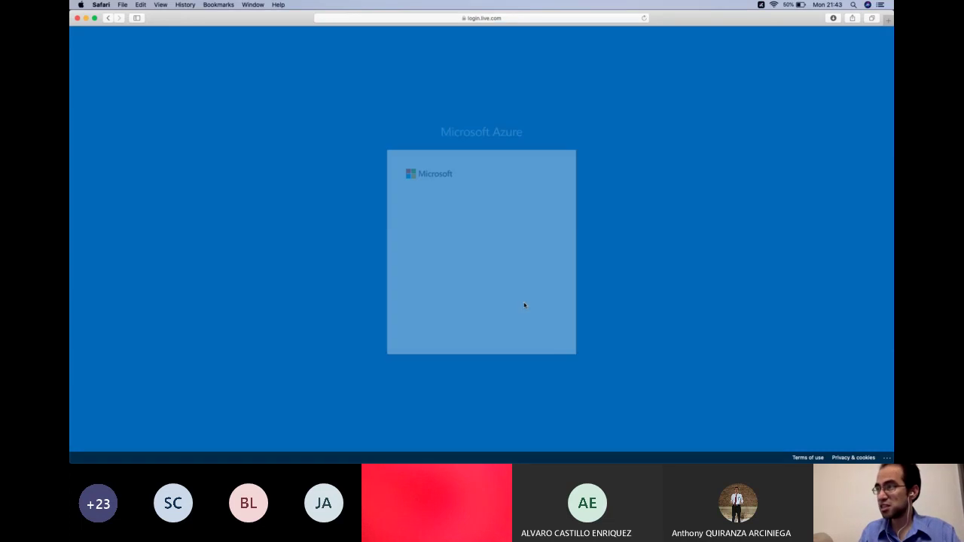
- Choose e-mail verification and start filling in the verification address, hide the browser window during verification, and bring the portal back into view
left_click(491, 241)
type("luis")
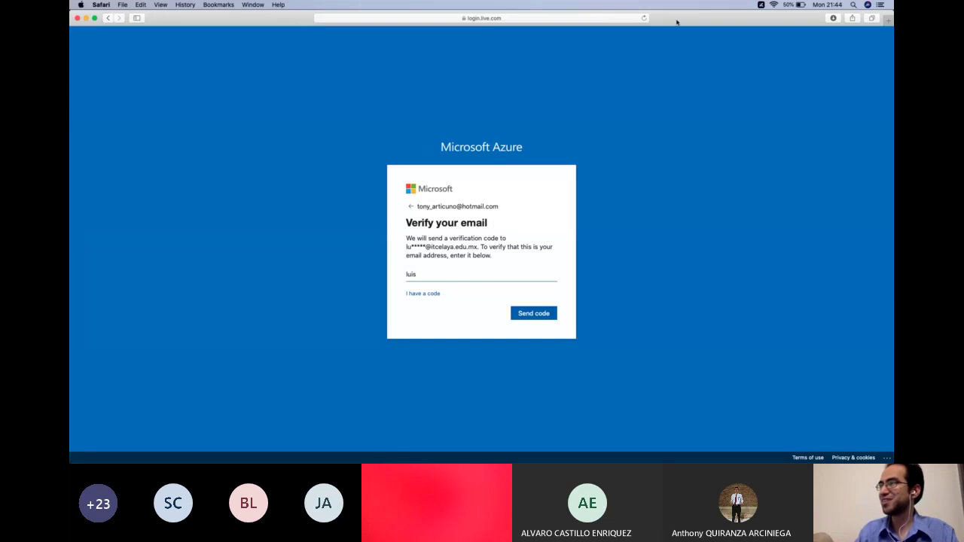
double_click(149, 18)
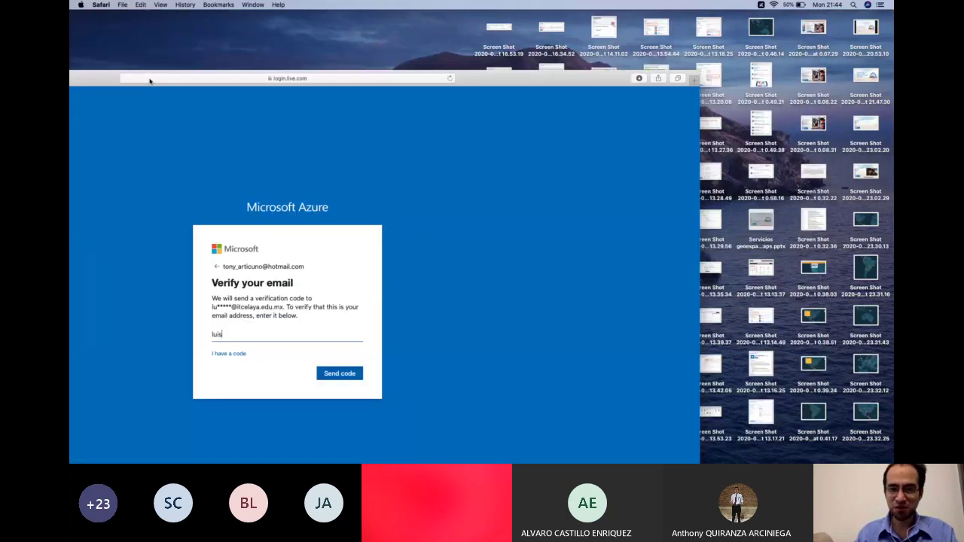
key("super+m")
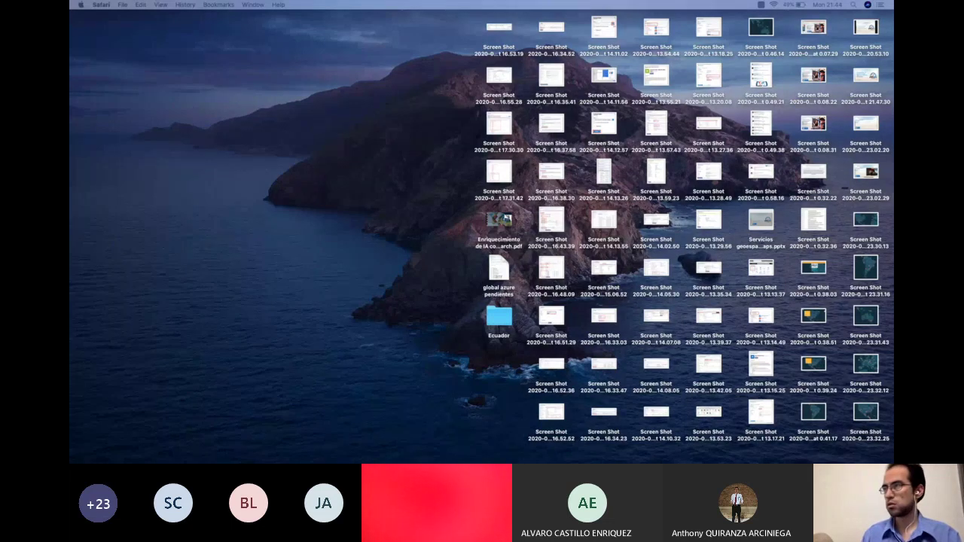
key("F11")
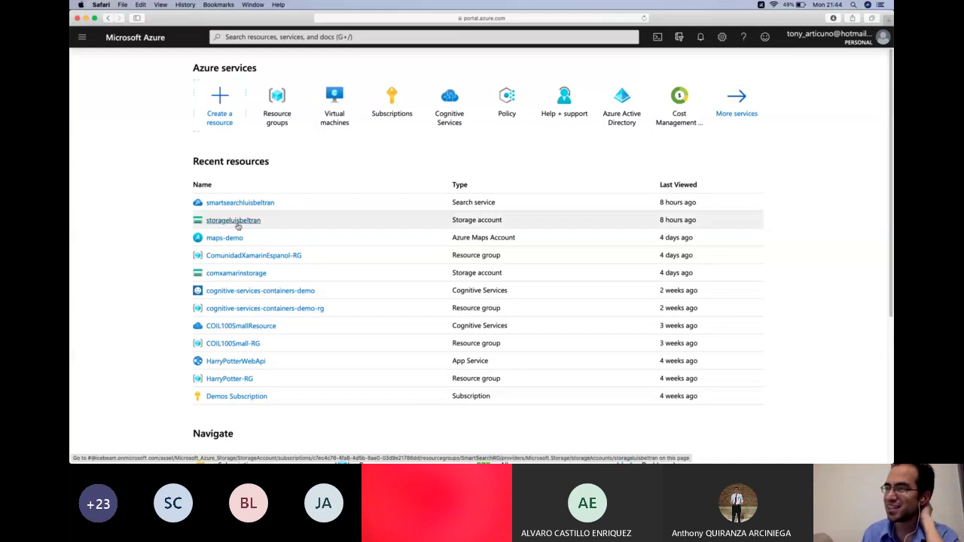
- Delete the SmartSearchRG resource group with all its resources, confirming the deletion with the name SmartSearchRG
left_click(276, 120)
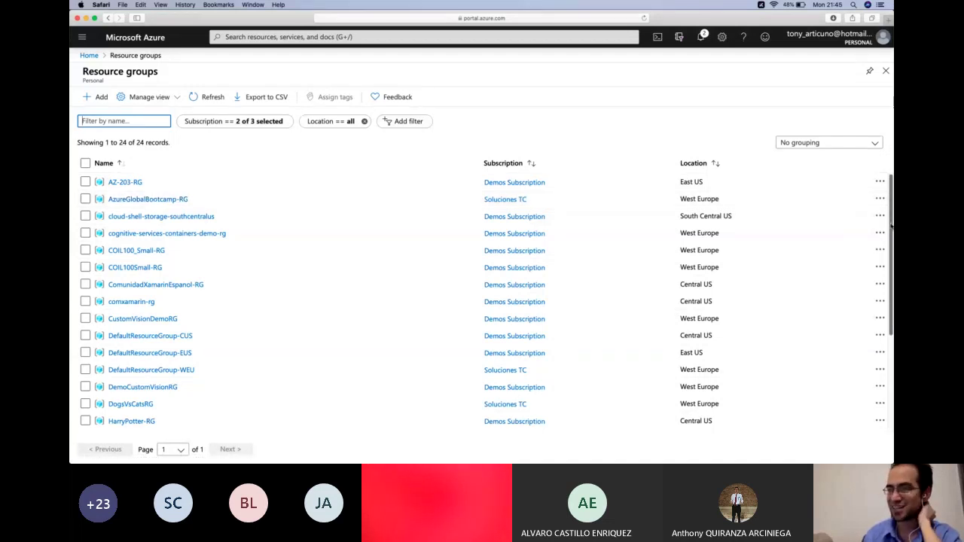
left_click_drag(891, 226, 889, 354)
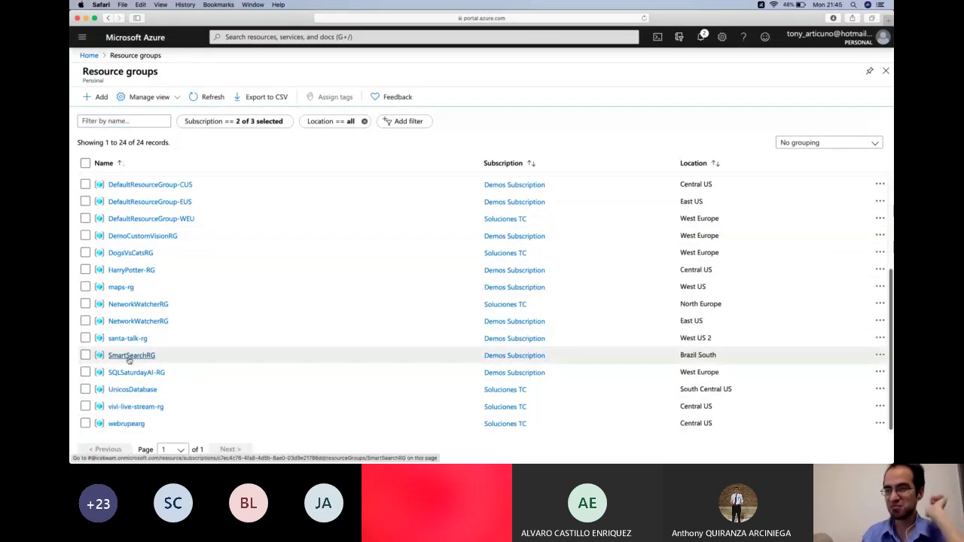
left_click(134, 354)
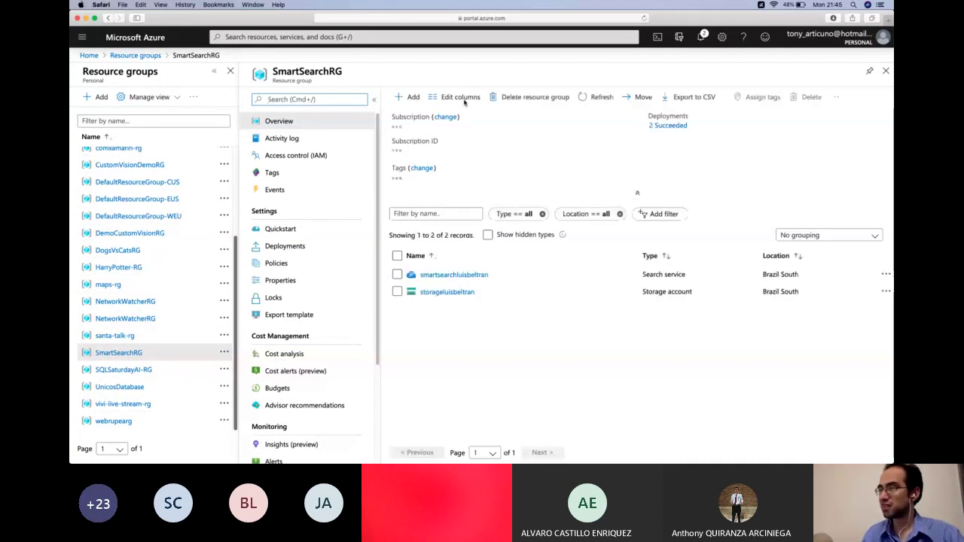
left_click(530, 101)
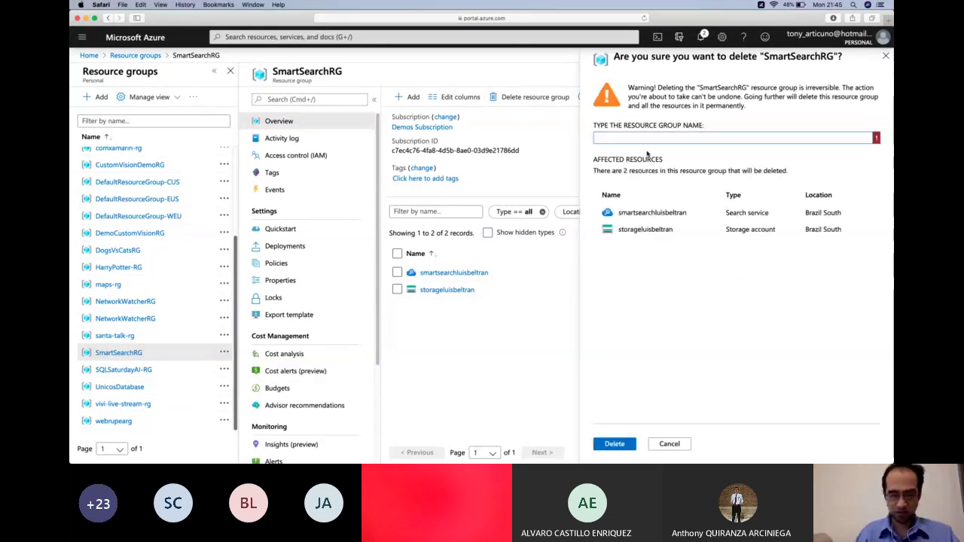
type("SmartSearch")
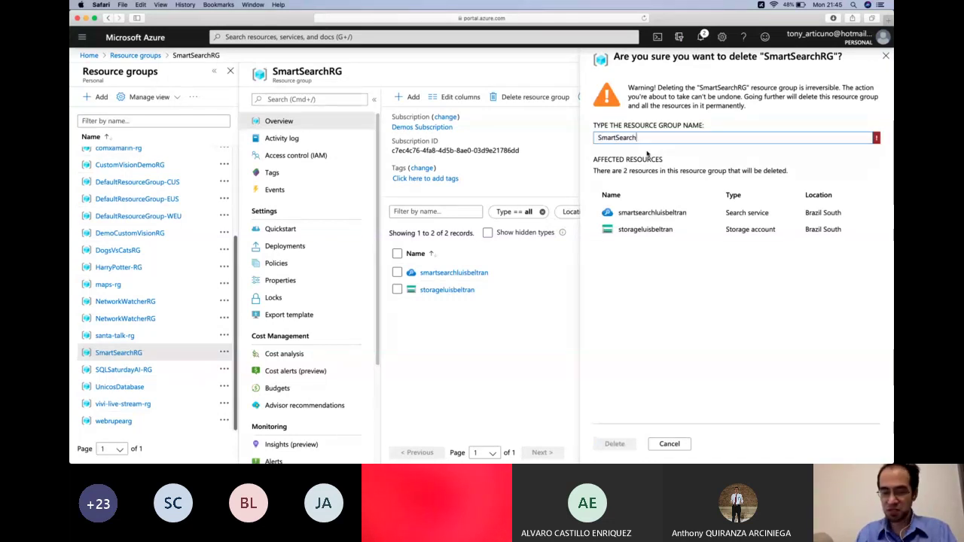
type("RG")
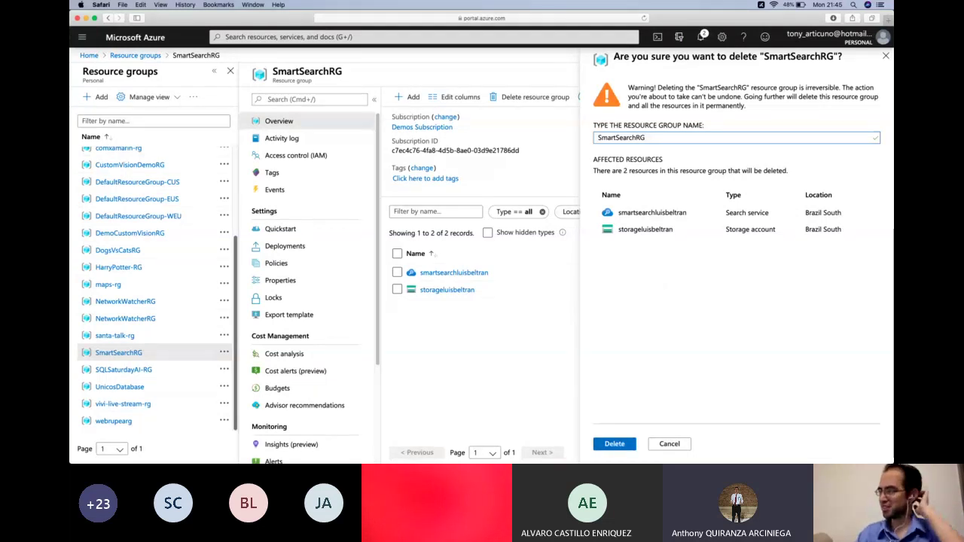
left_click(615, 445)
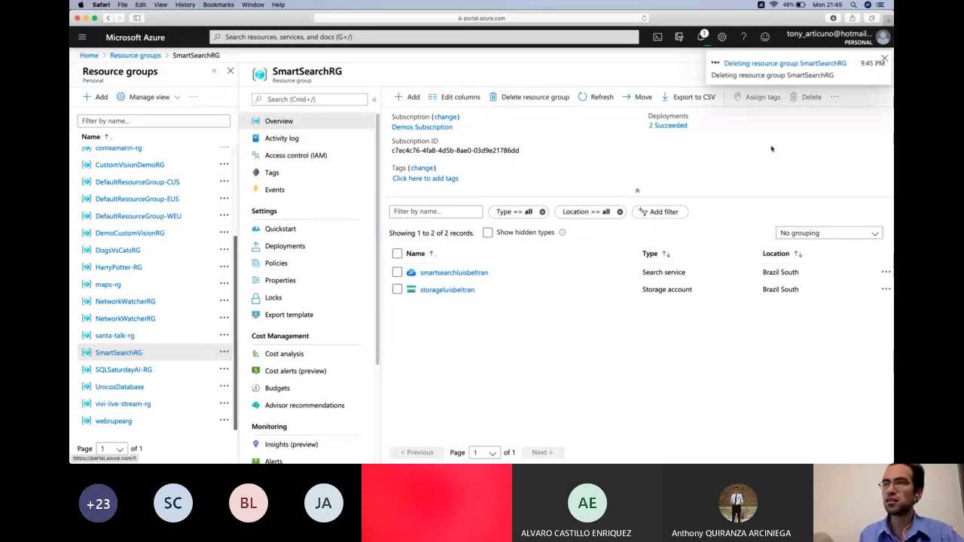
- Return to the portal home page and check the notifications for the progress of the resource group deletion
left_click(91, 58)
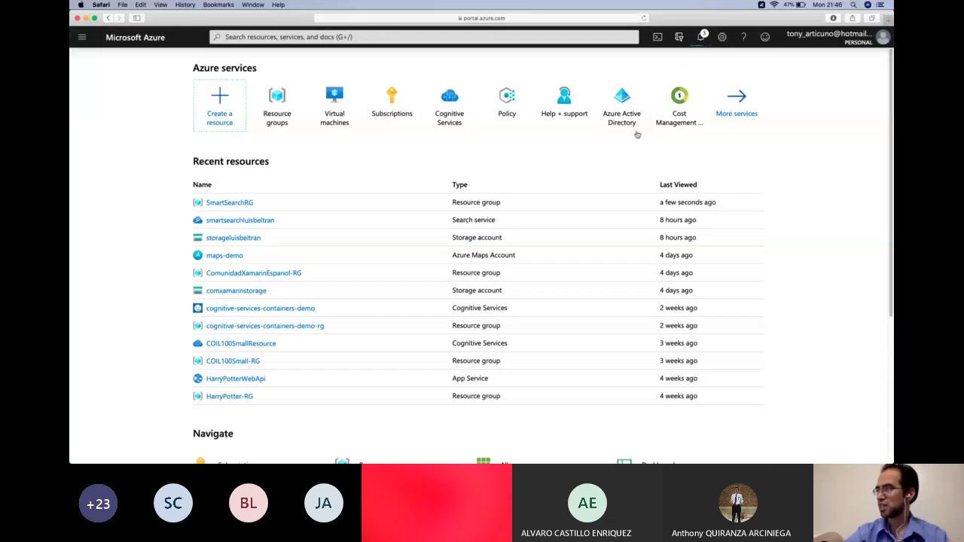
left_click(702, 37)
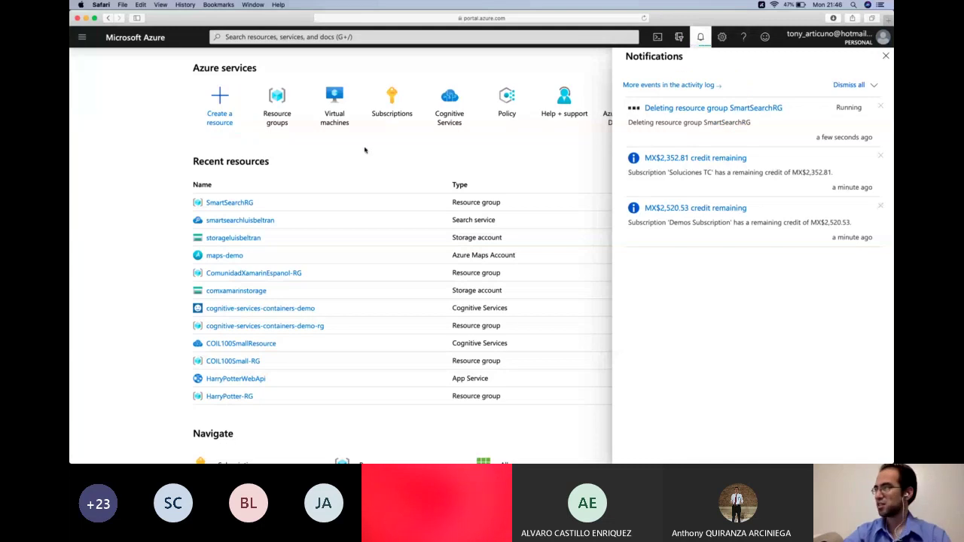
left_click(483, 146)
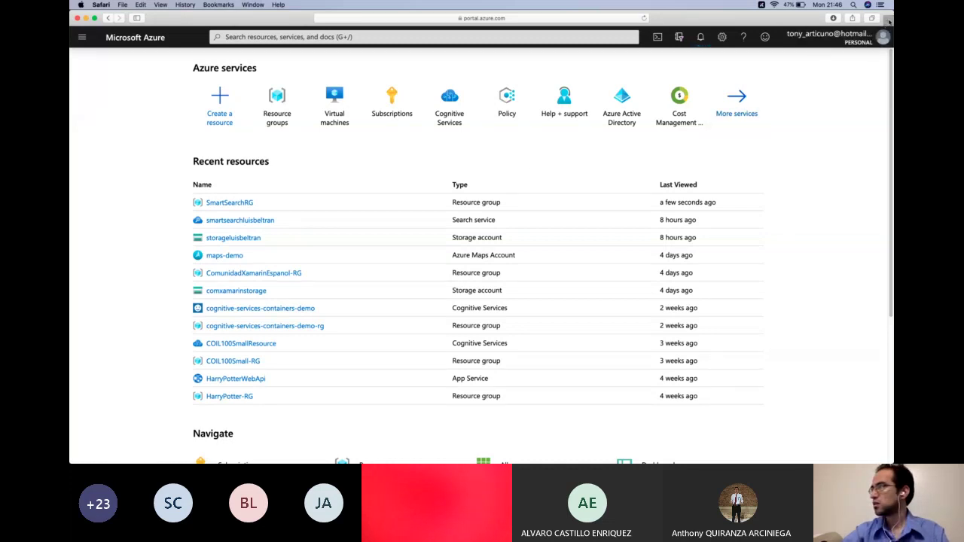
- Open the SlideShare tutorial "Busquedas inteligentes con Azure Cognitive Search", detach it into its own window, and switch back to the Azure portal
key("super+t")
type("slideshare.net")
key("Return")
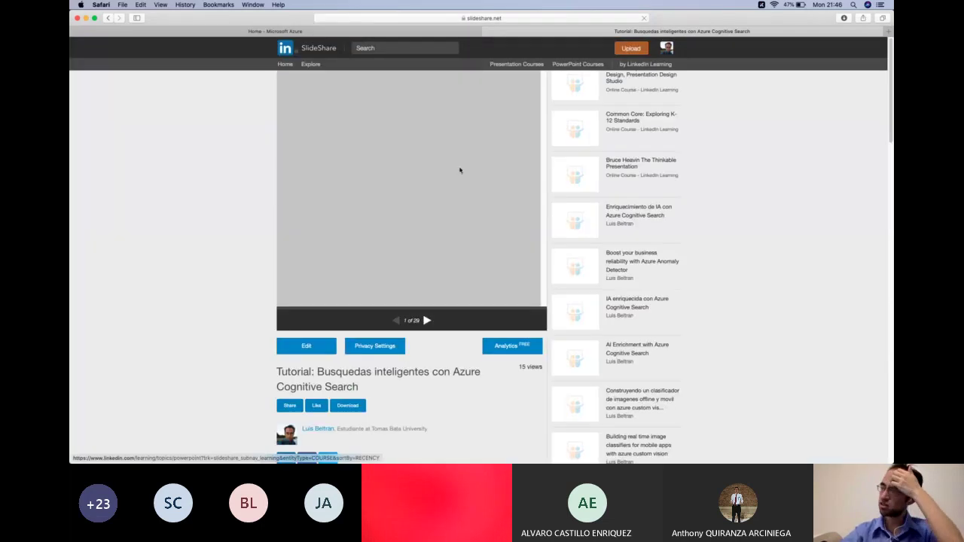
left_click_drag(682, 31, 192, 176)
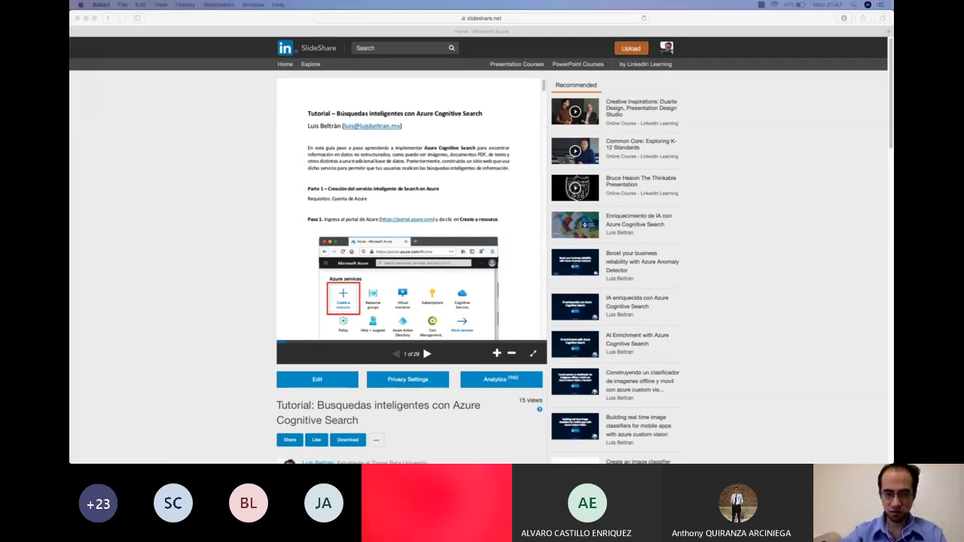
key("super+grave")
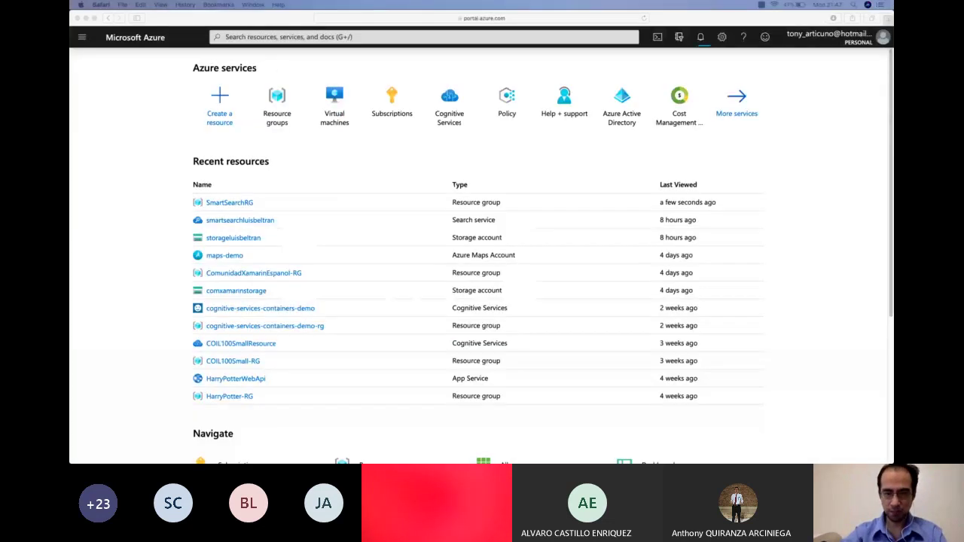
- Recheck the portal notifications until the SmartSearchRG deletion has finished, dismissing the pop-up alert and the notification list
left_click(701, 38)
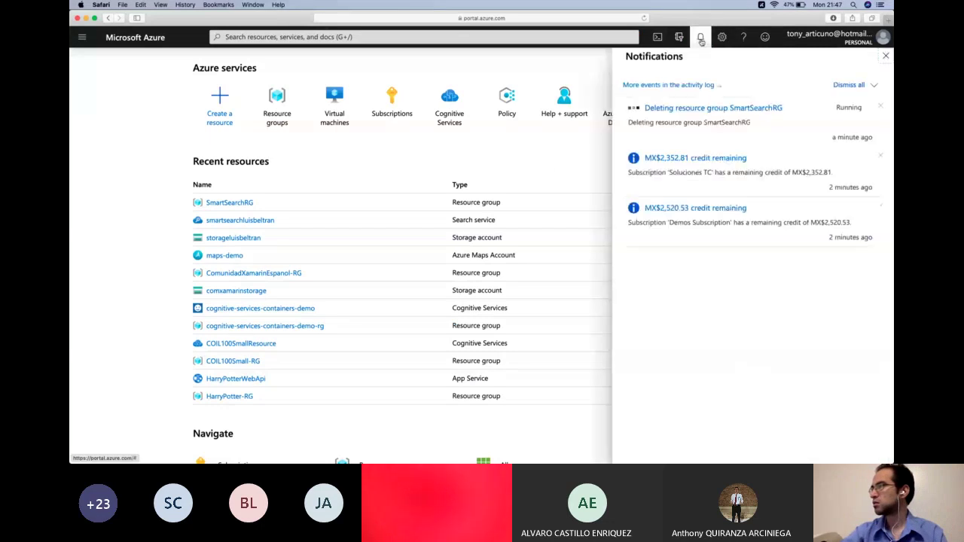
left_click(701, 37)
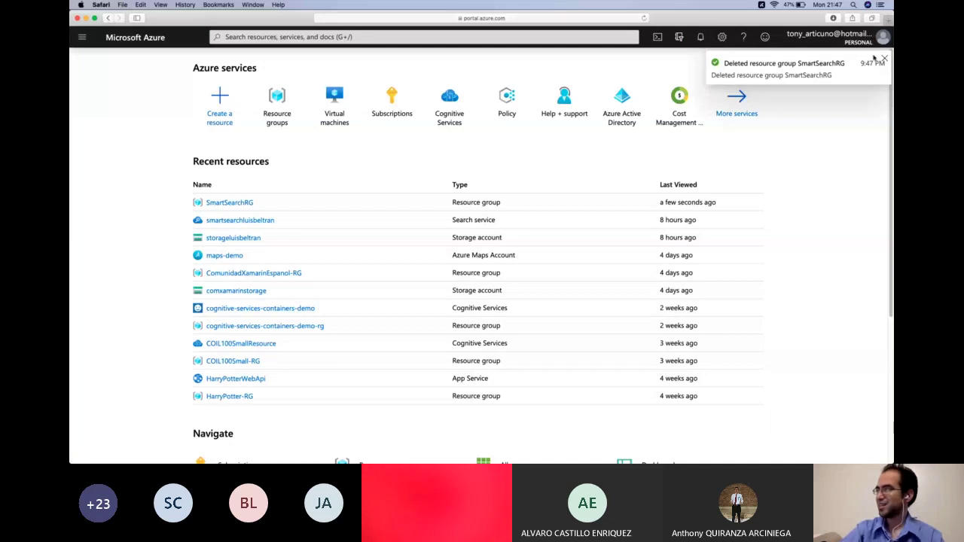
left_click(885, 61)
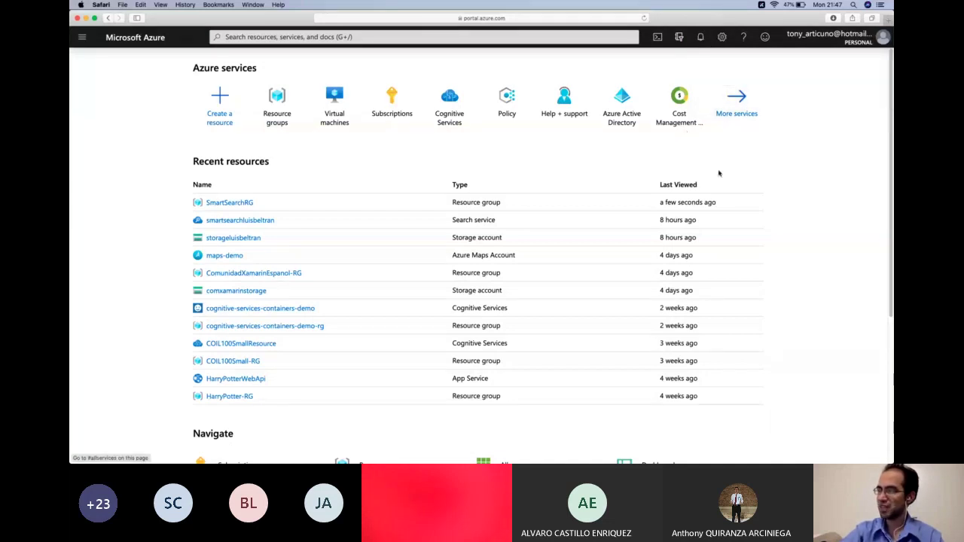
left_click(701, 36)
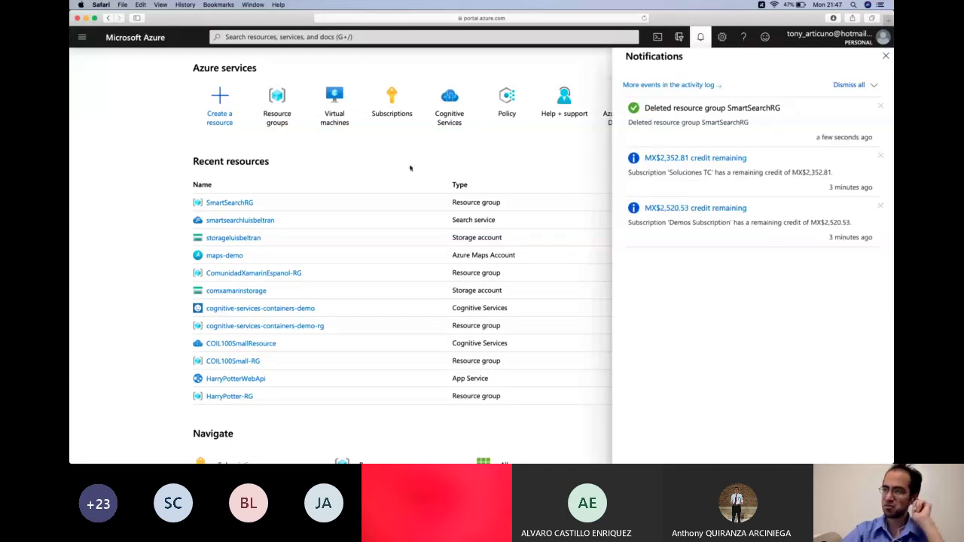
left_click(457, 133)
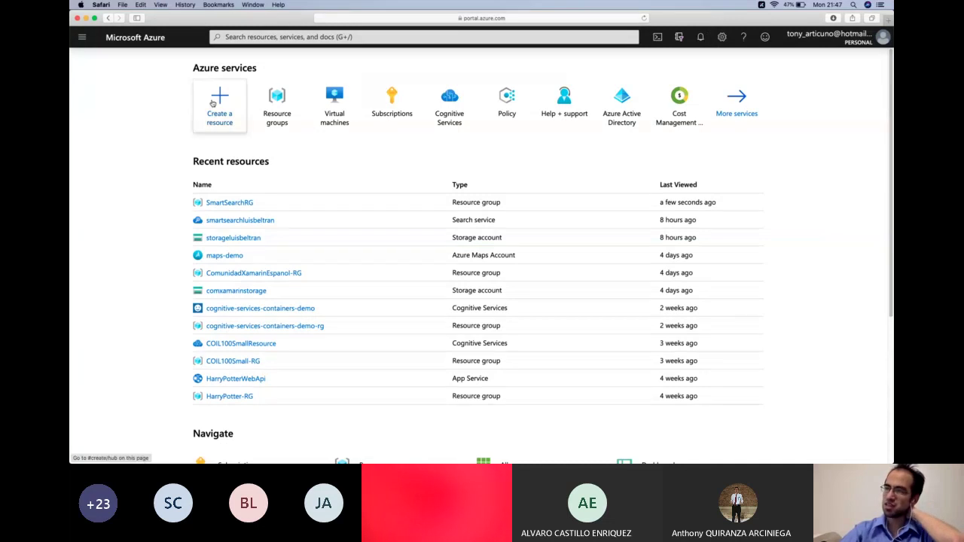
- Find Azure Cognitive Search in the Marketplace for a new resource and start creating a new search service
left_click(223, 117)
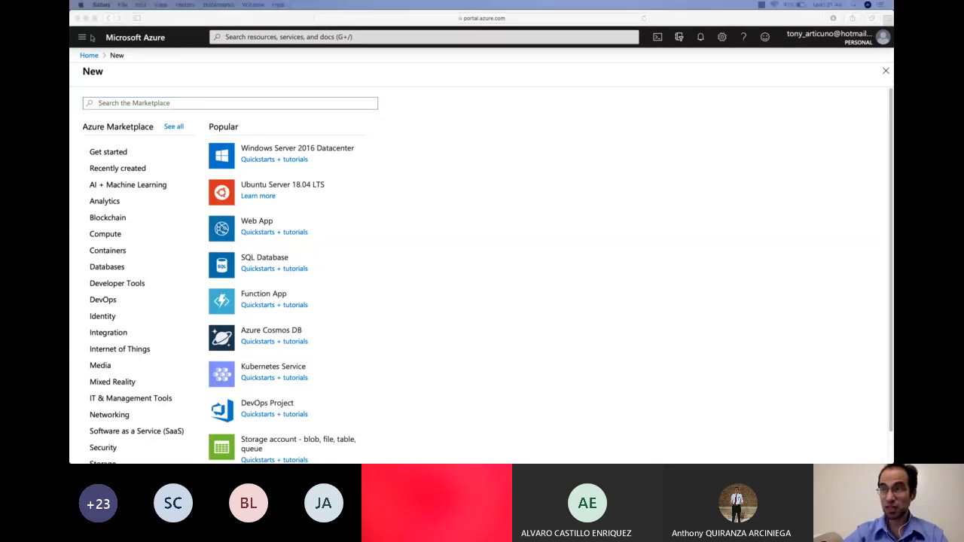
left_click(167, 105)
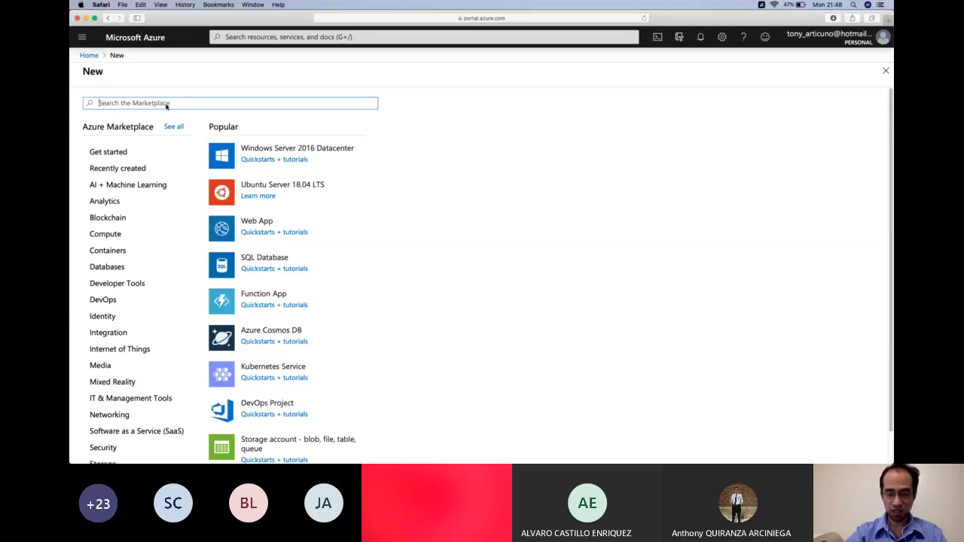
type("Azure")
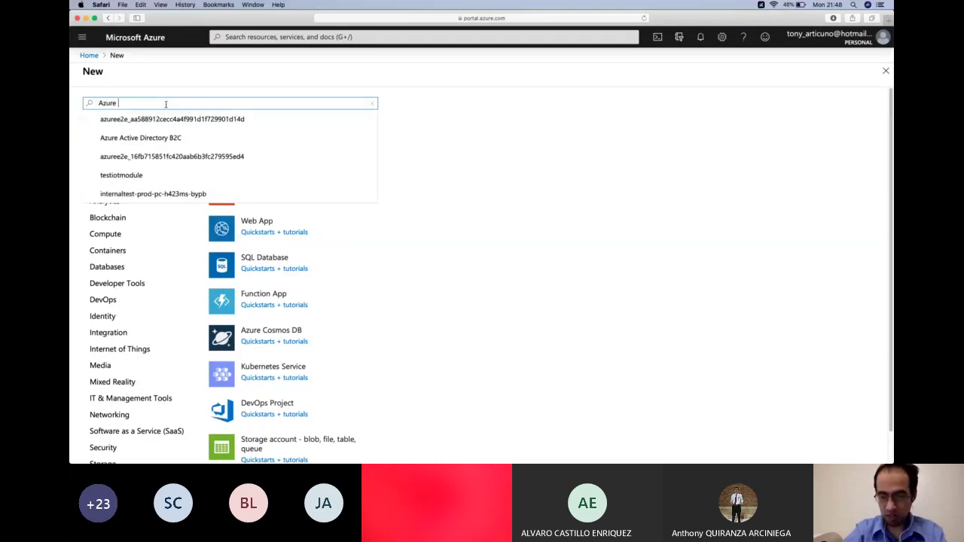
key("super+plus")
type("Cognitiv")
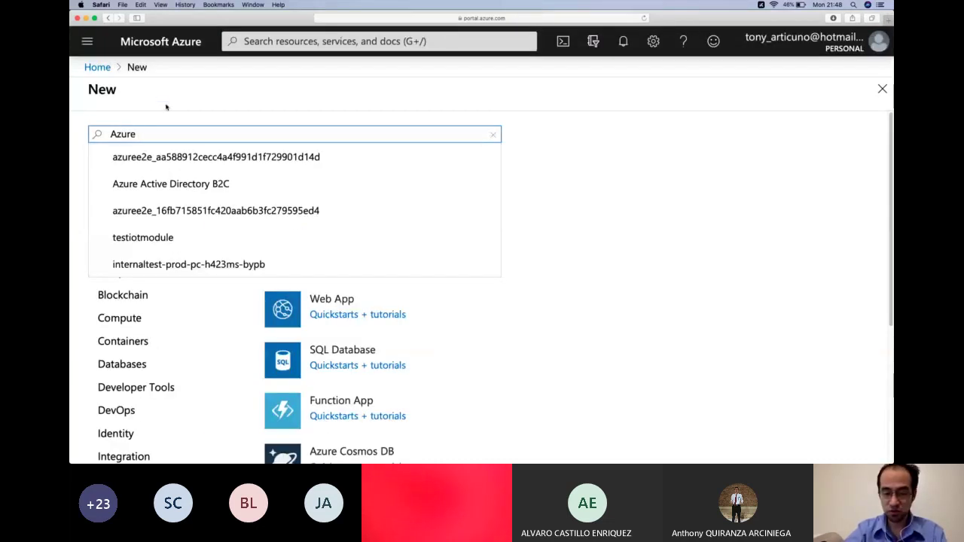
type("e Sear")
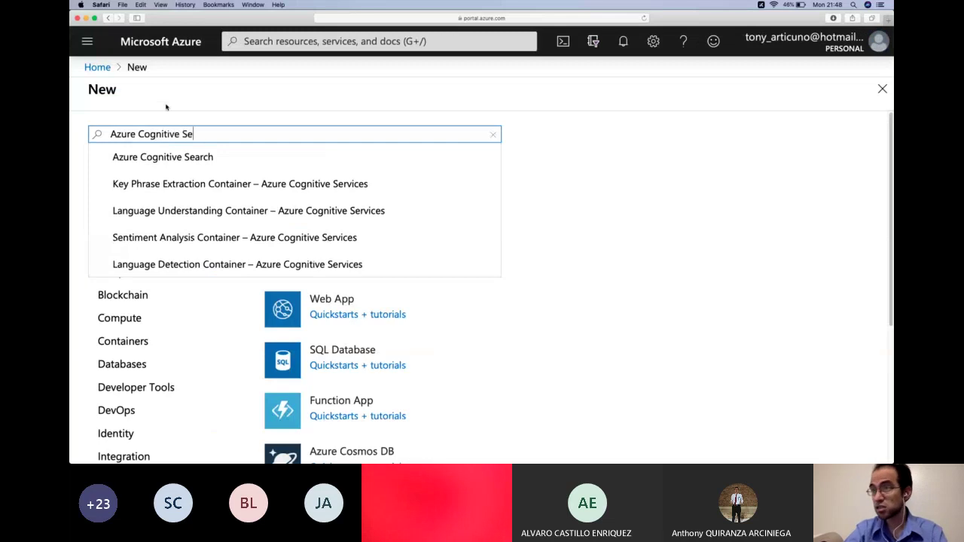
left_click(191, 157)
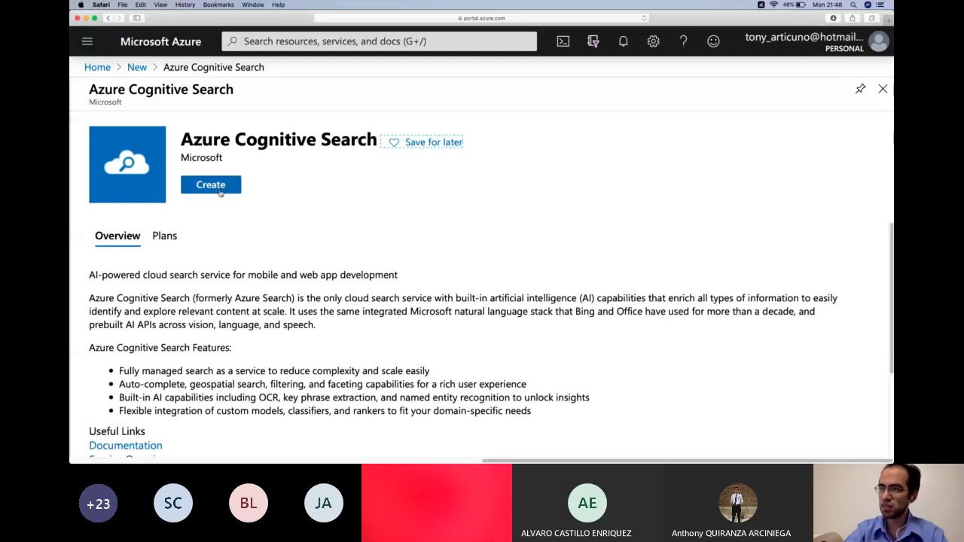
left_click(220, 193)
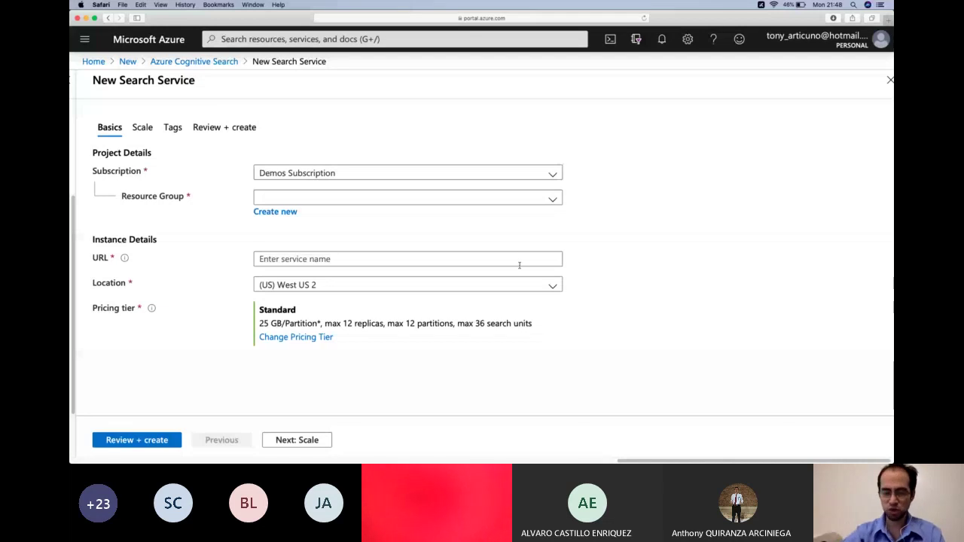
- Create a new resource group named SmartSearchRG for the search service under the Demos Subscription
key("super+minus")
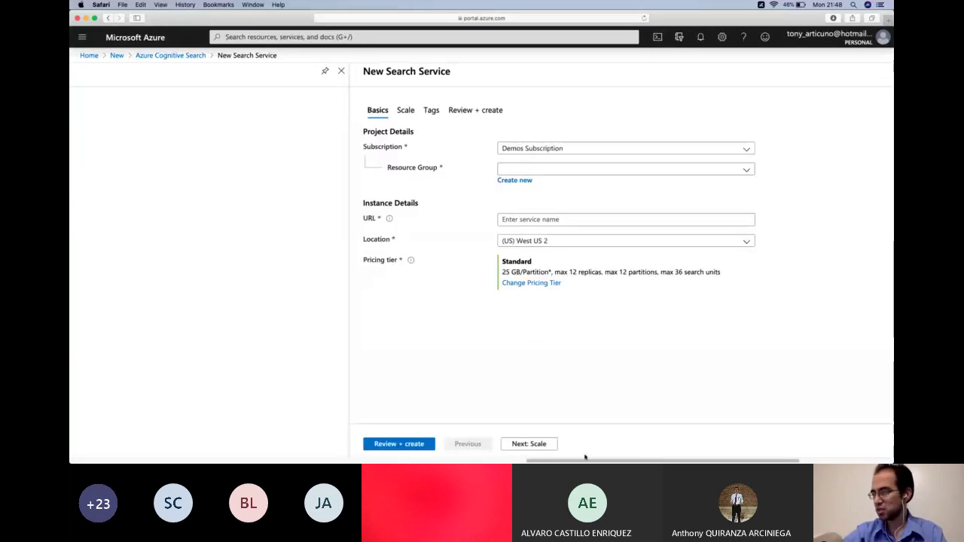
key("super+equal")
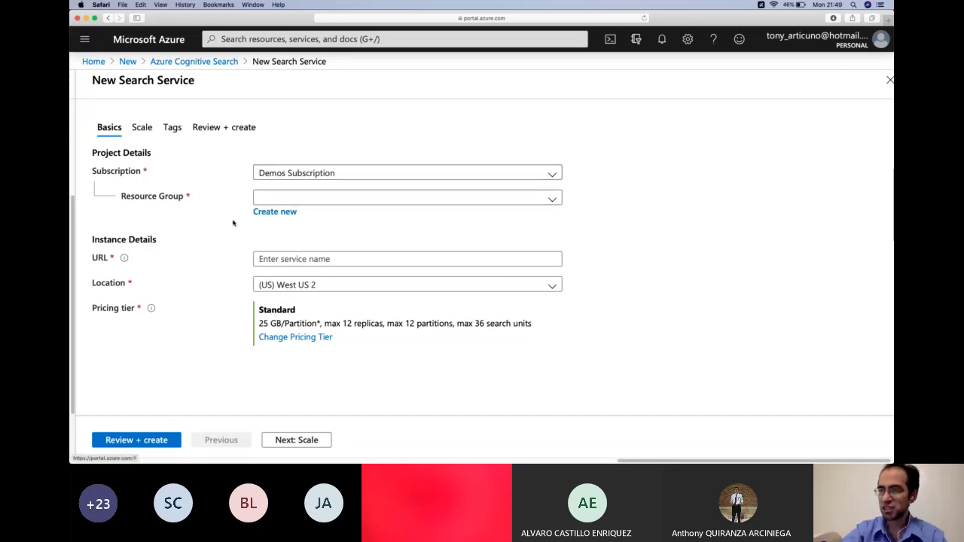
left_click(277, 214)
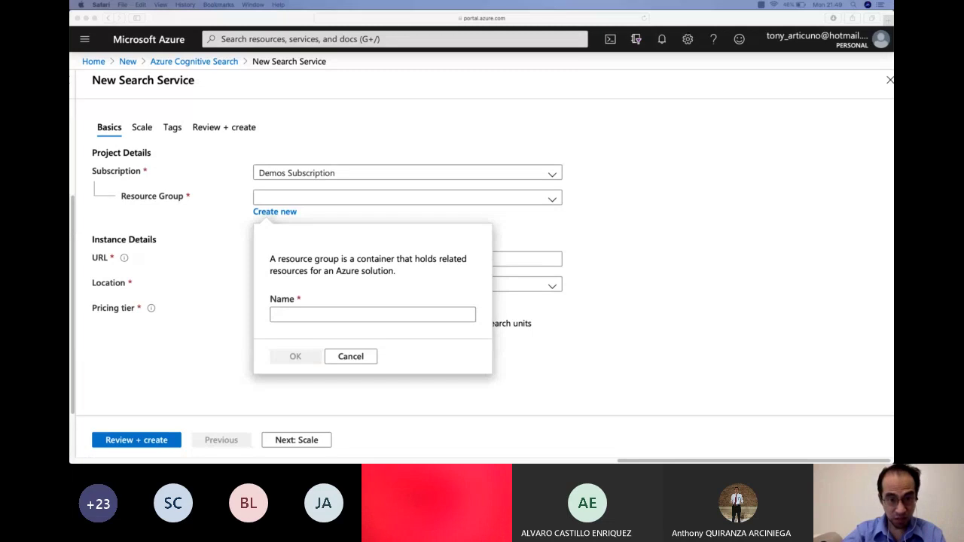
left_click(324, 316)
type("SmartSe")
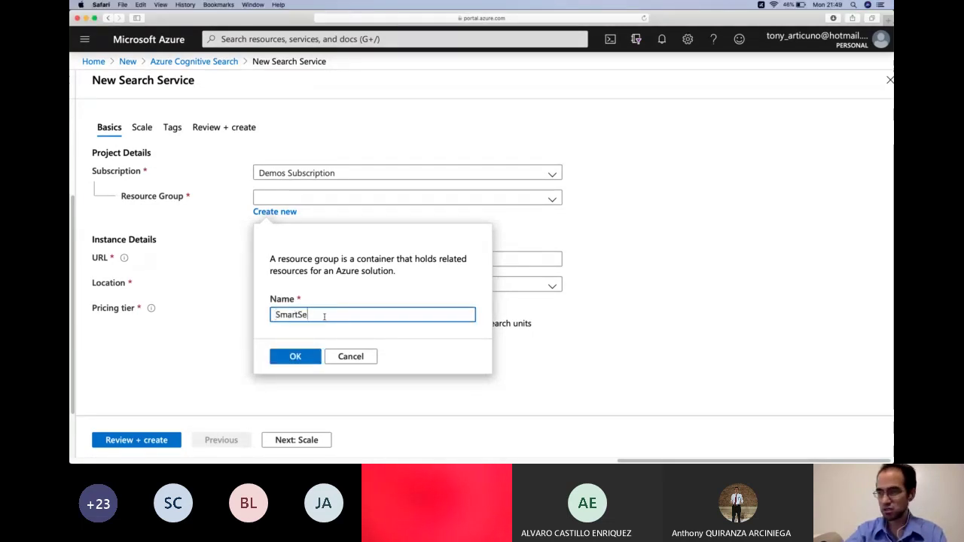
type("archRG")
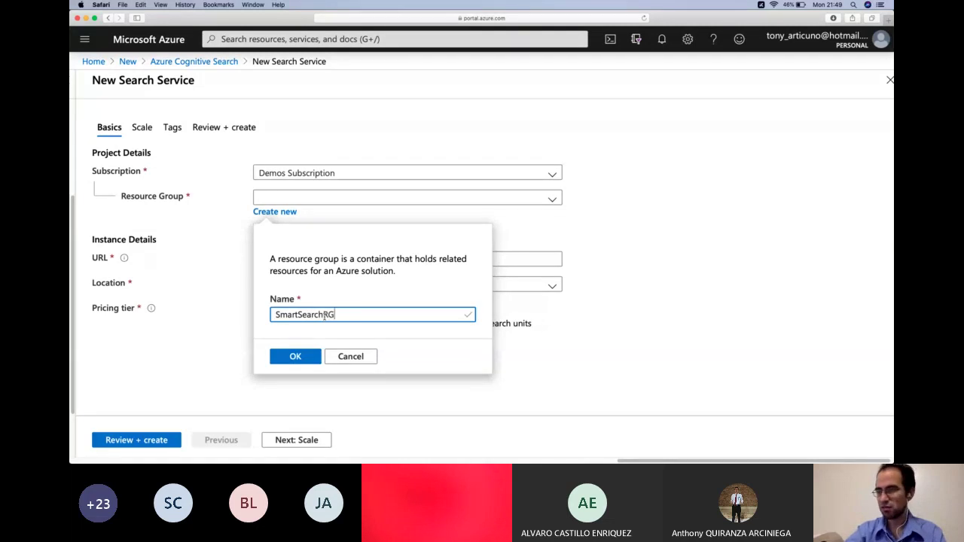
left_click(297, 357)
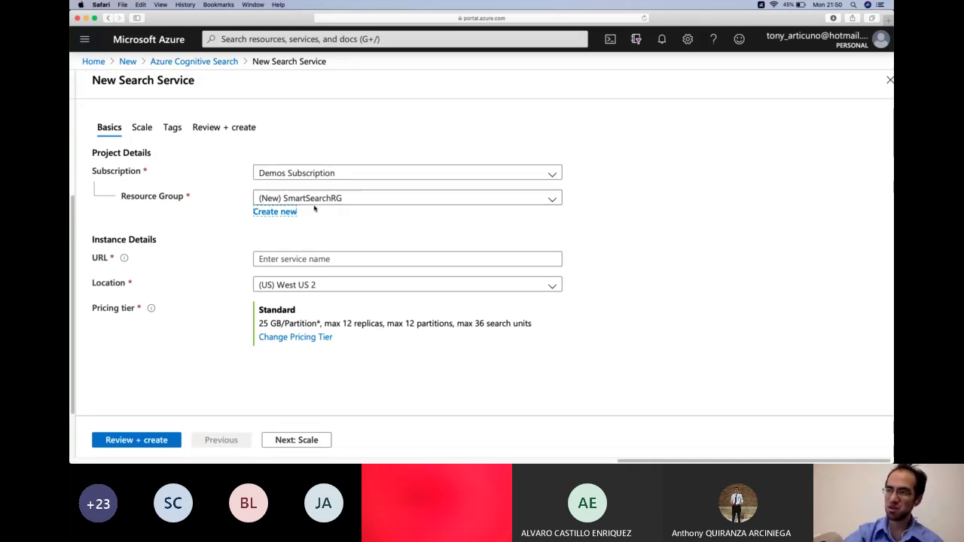
- Enter the search service's URL name as smartsearch followed directly by the owner's full name in lowercase
left_click(279, 263)
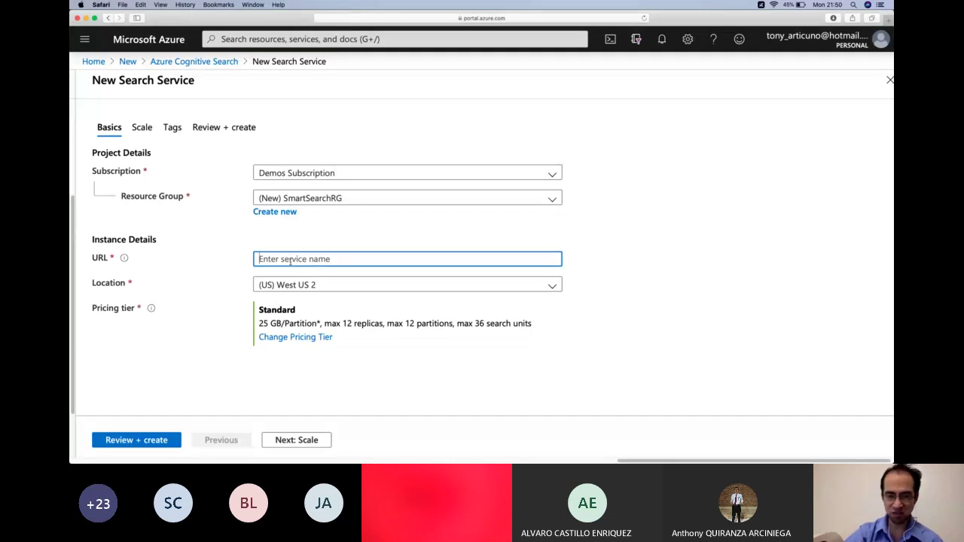
key("super+Tab")
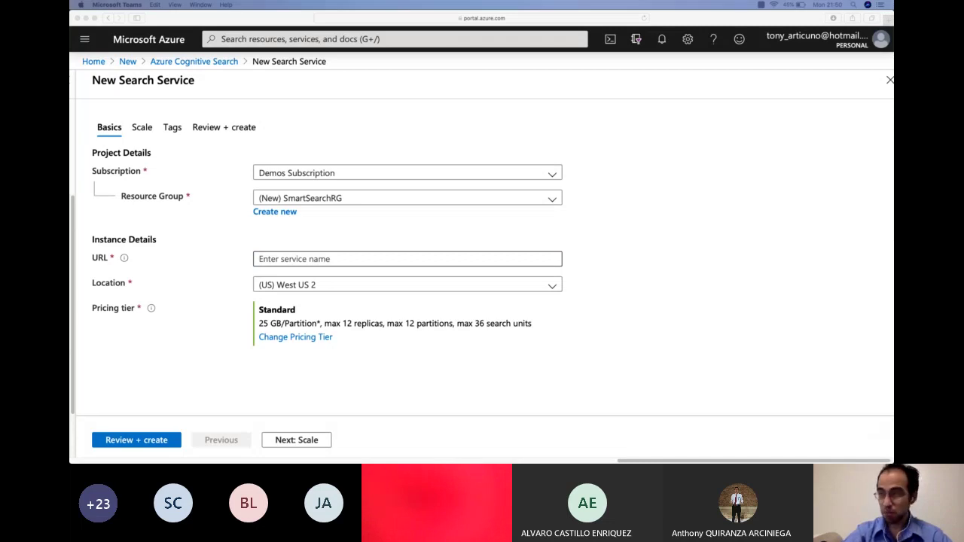
left_click(285, 260)
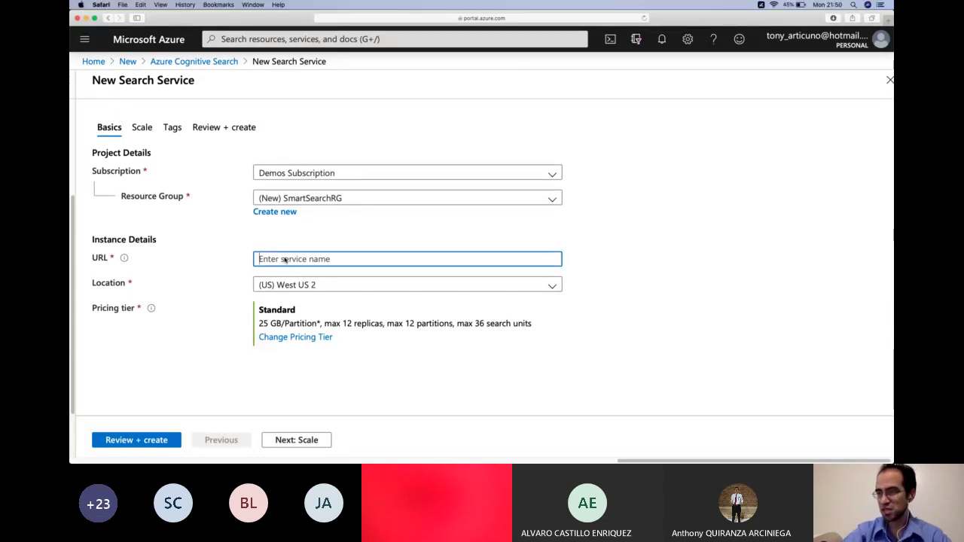
type("smartsearch")
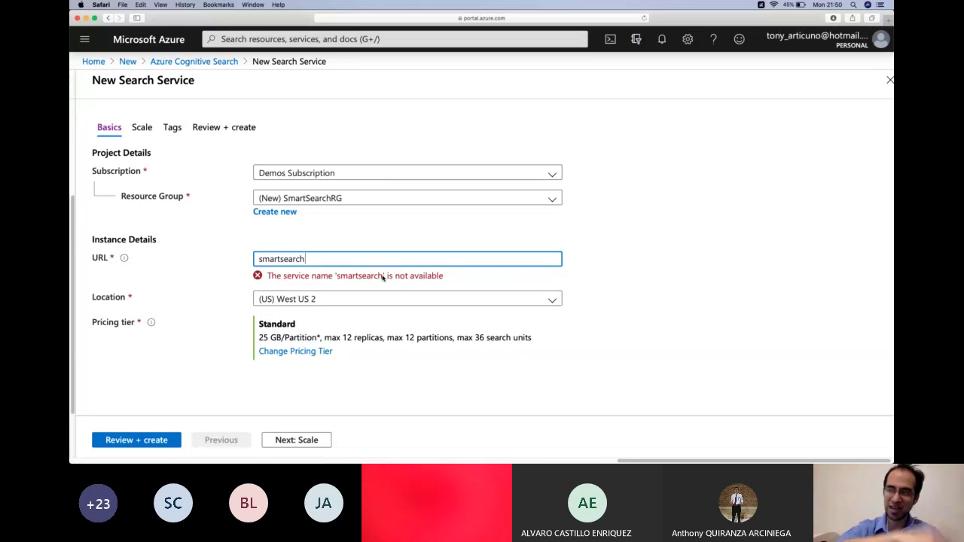
type("luisbeltran")
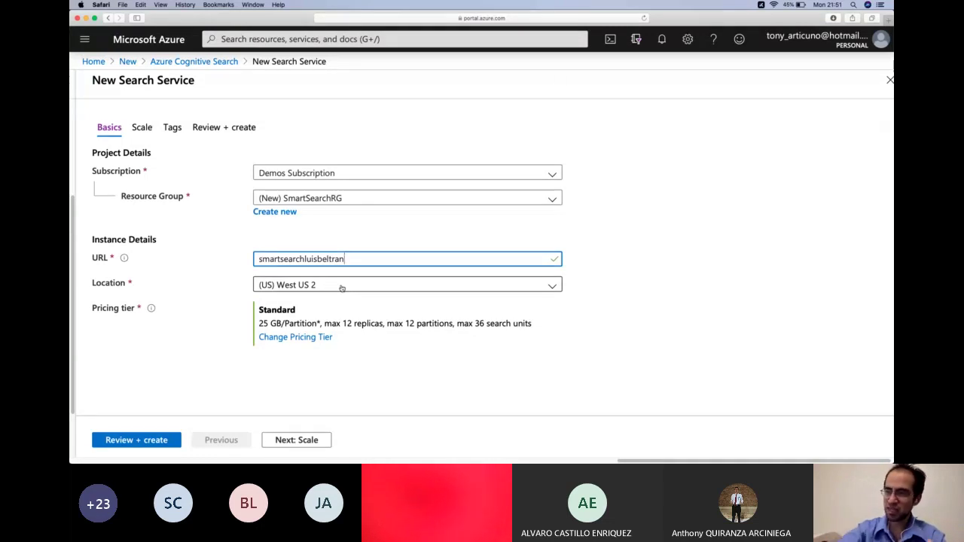
- Set the search service's location to (South America) Brazil South and its pricing tier to Free
left_click(341, 286)
type("sout")
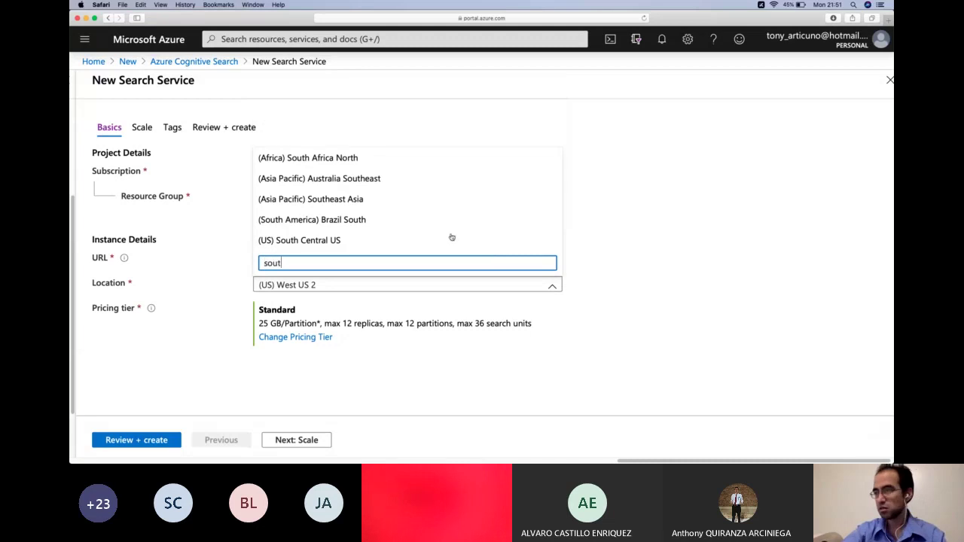
left_click(381, 220)
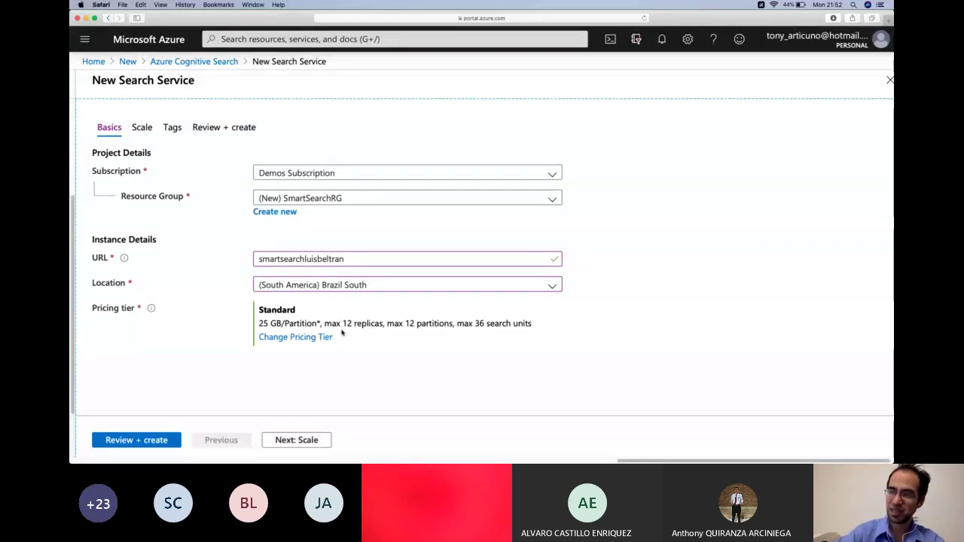
left_click(286, 338)
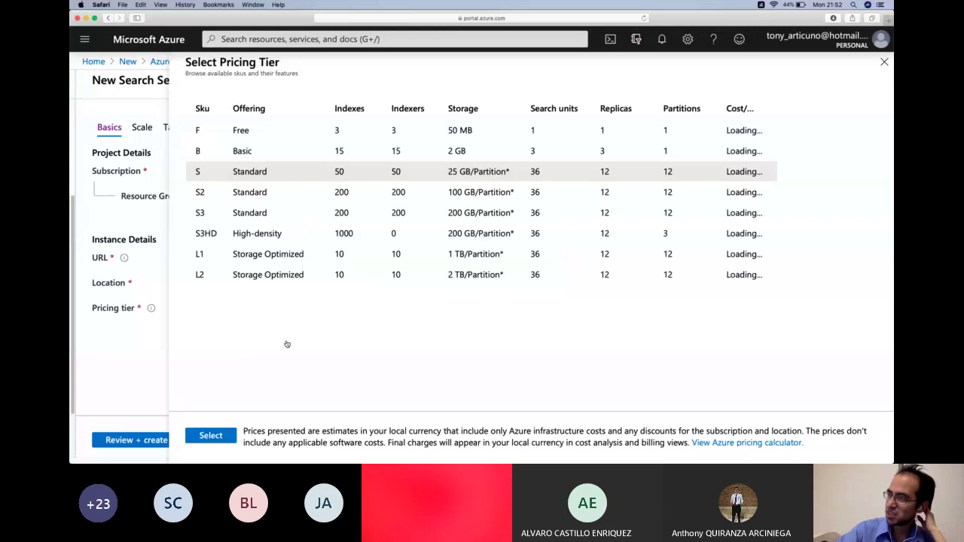
left_click(315, 137)
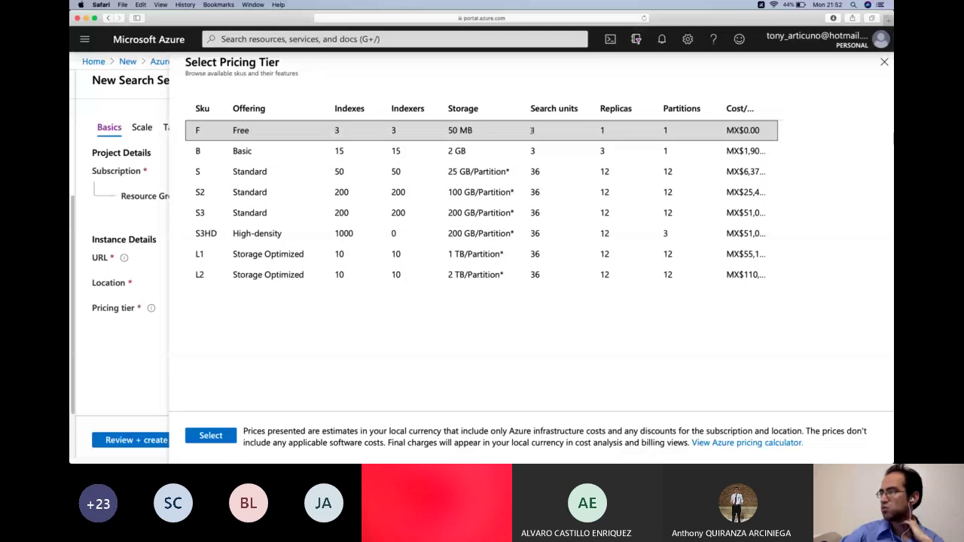
left_click_drag(728, 131, 761, 131)
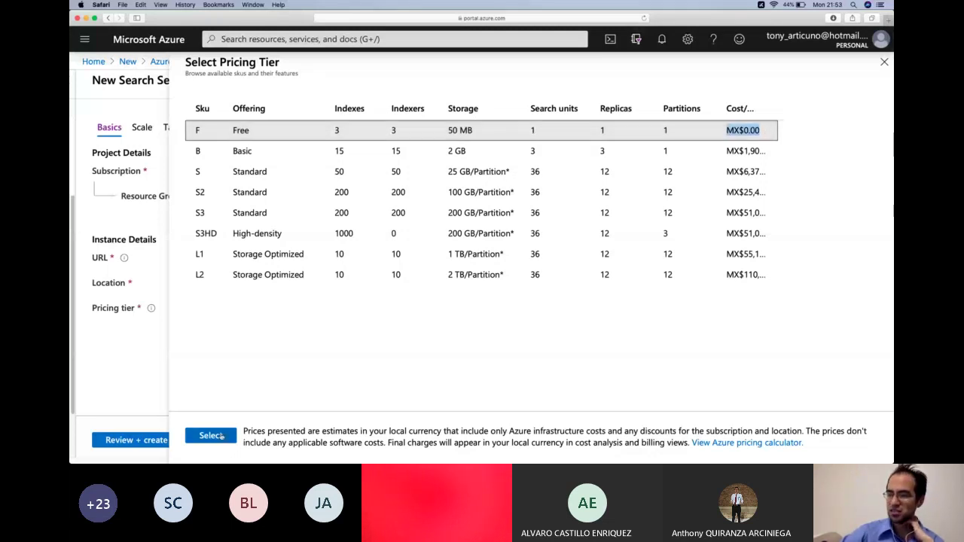
left_click(211, 435)
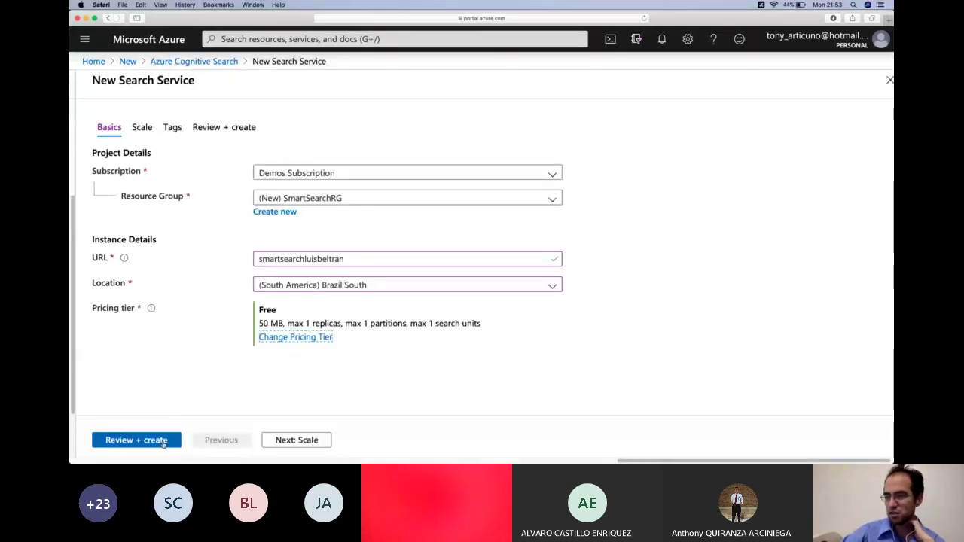
- Review and create the search service, and open its deployment overview from the portal notifications
left_click(163, 442)
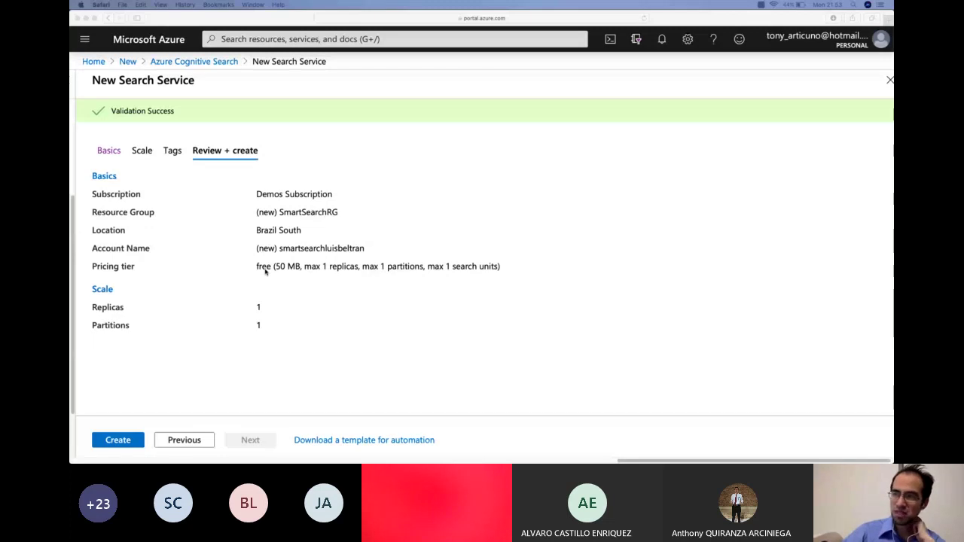
left_click(122, 442)
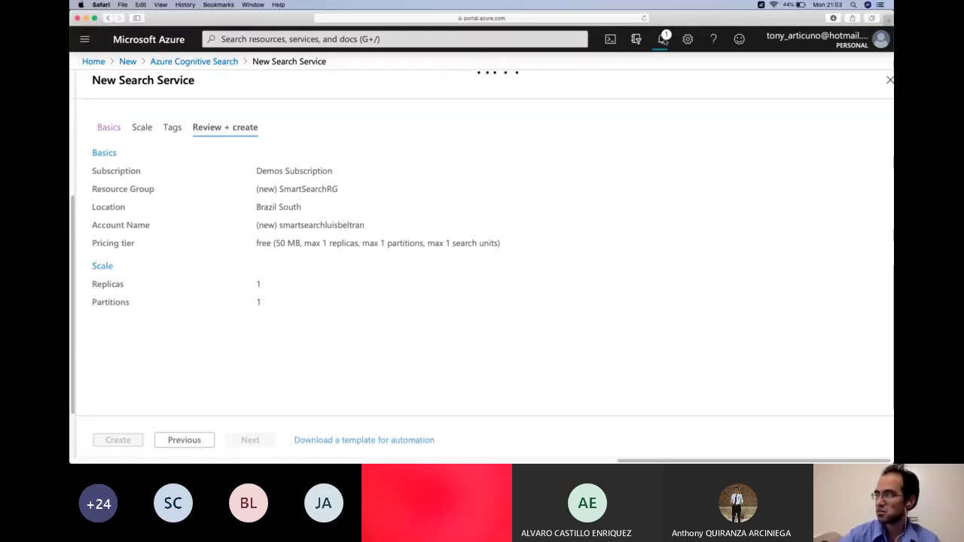
left_click(663, 41)
left_click(646, 124)
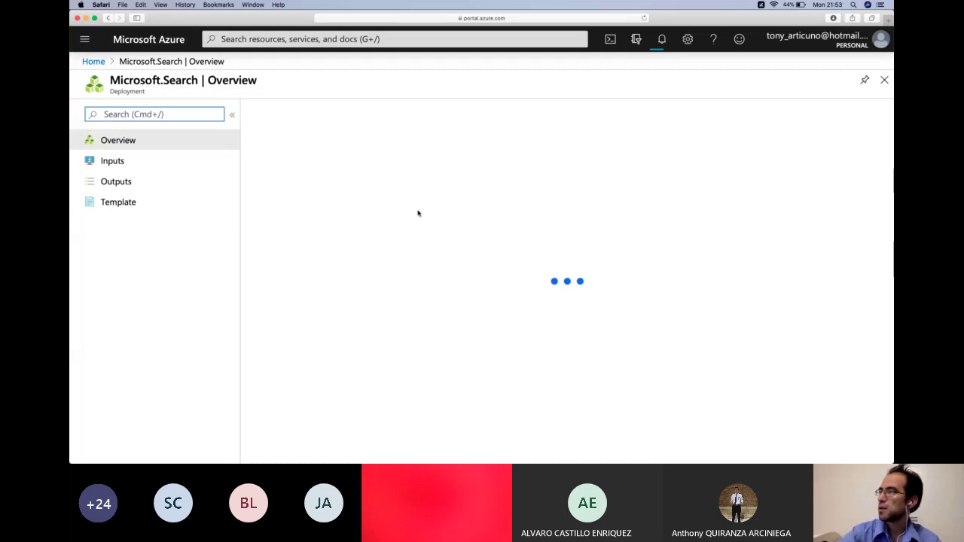
- Open portal.azure.com in a second browser tab, checking the search service's deployment in the first tab while it loads
left_click(889, 21)
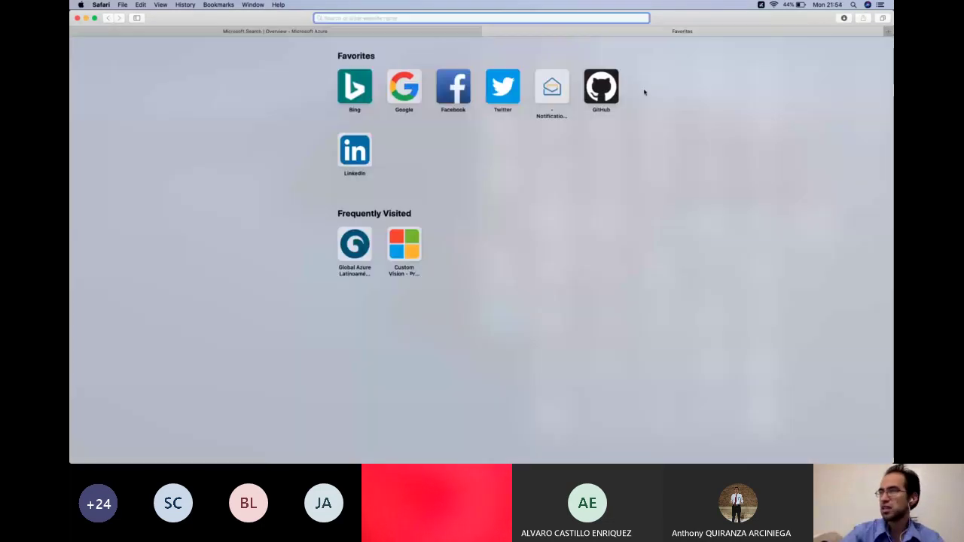
key("super+v")
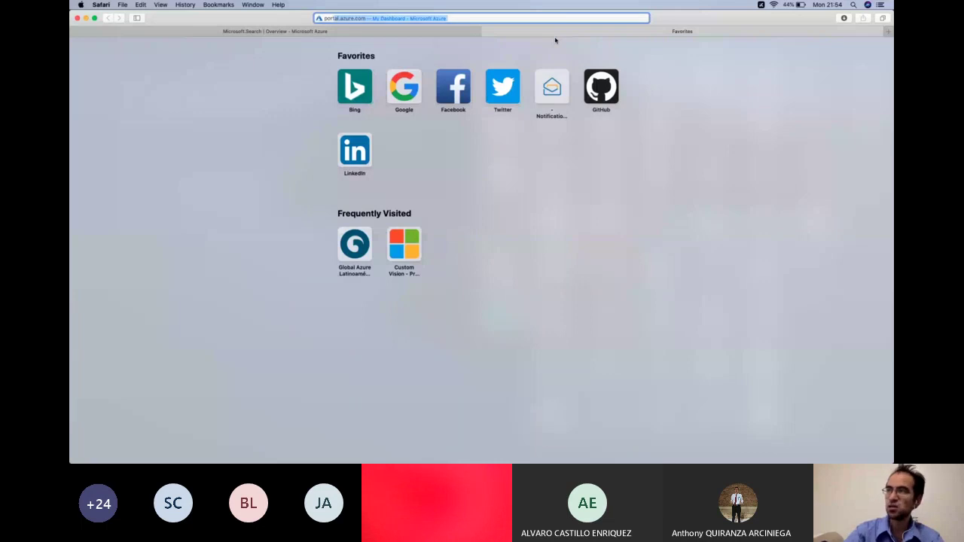
key("Return")
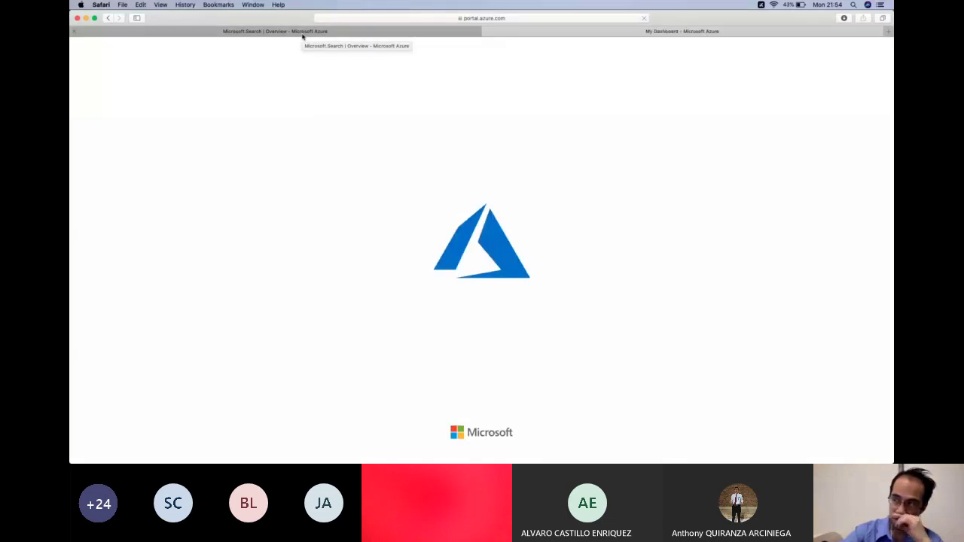
left_click(343, 32)
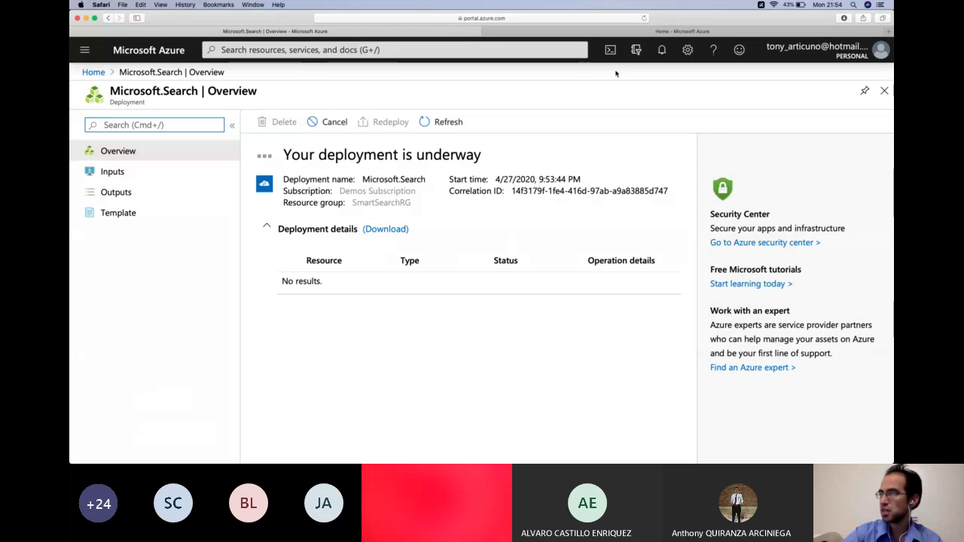
left_click(633, 33)
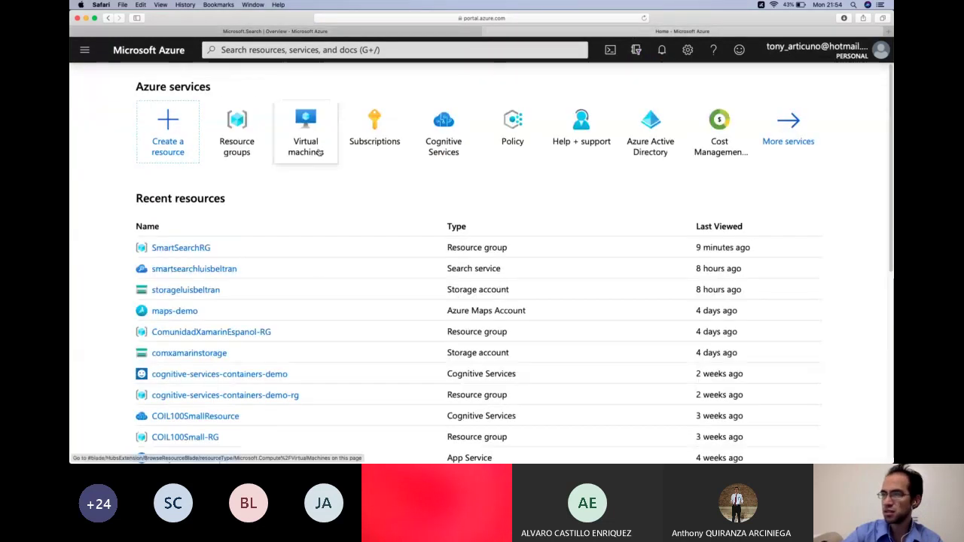
- Start a new resource and find the "Storage account - blob, file, table, queue" offering in the Marketplace
left_click(173, 150)
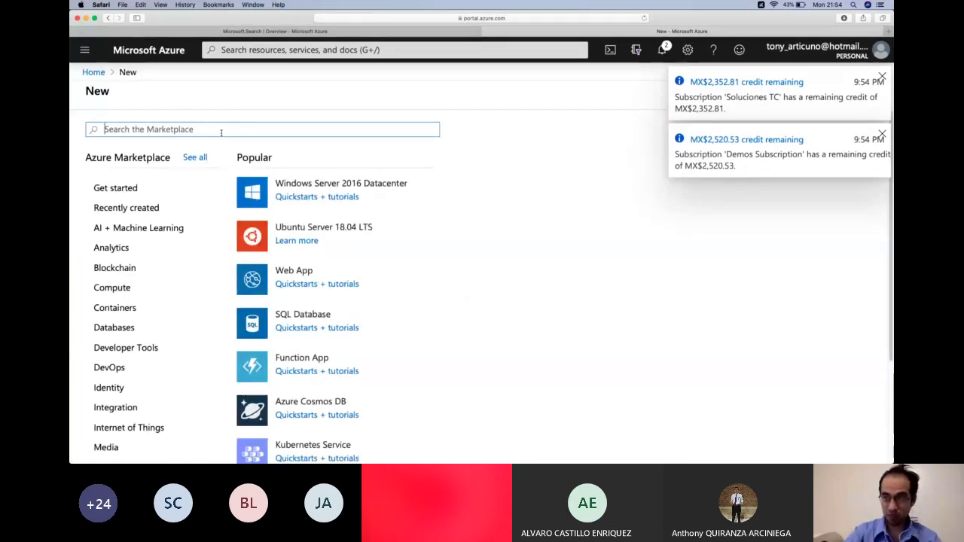
type("Storage acc")
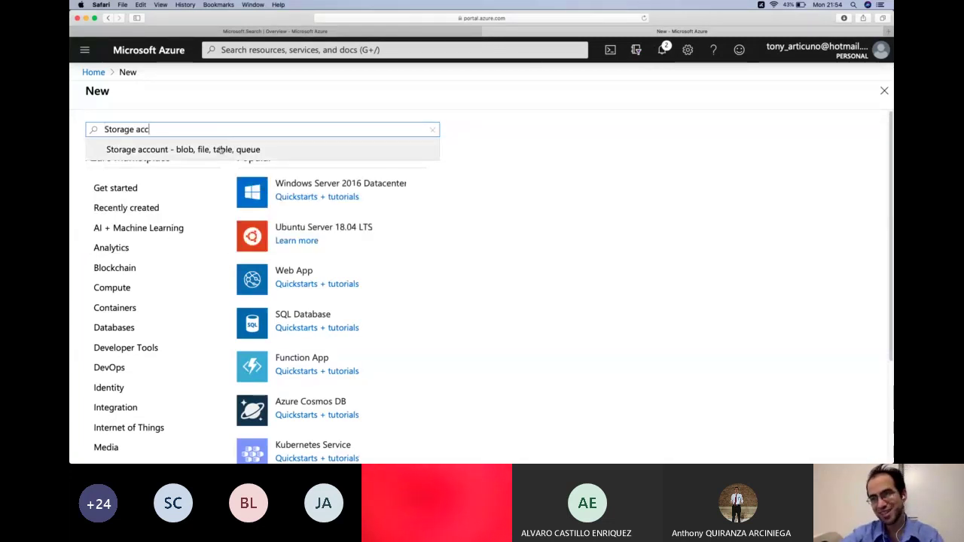
left_click(230, 148)
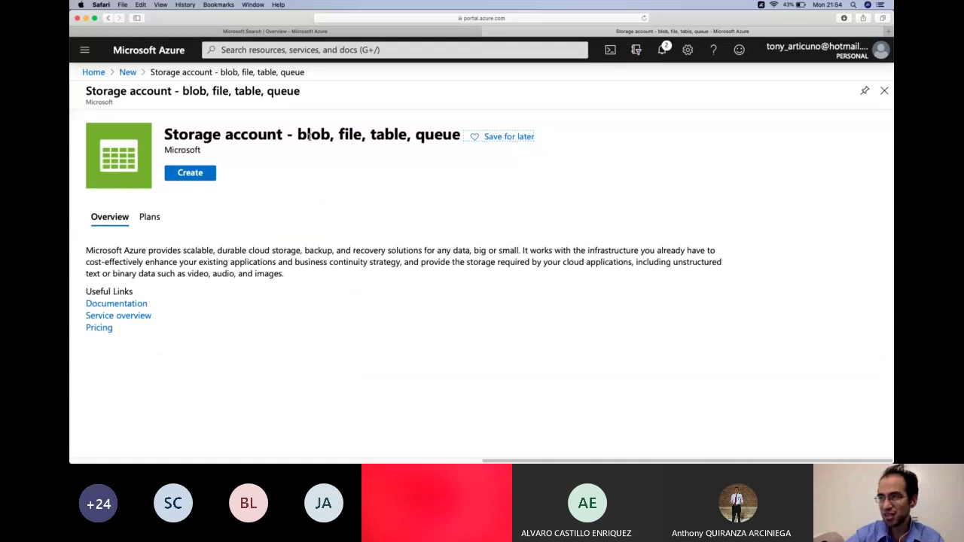